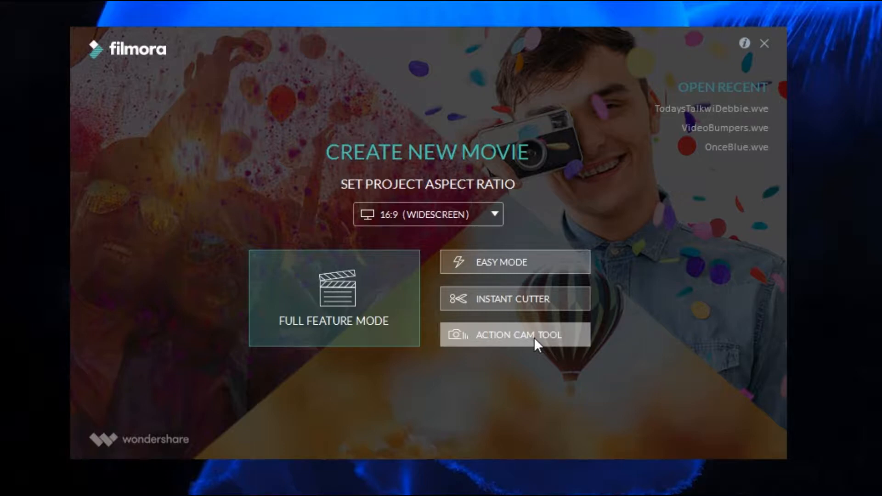
Create a new 16:9 widescreen movie project in Full Feature Mode.
left_click(492, 214)
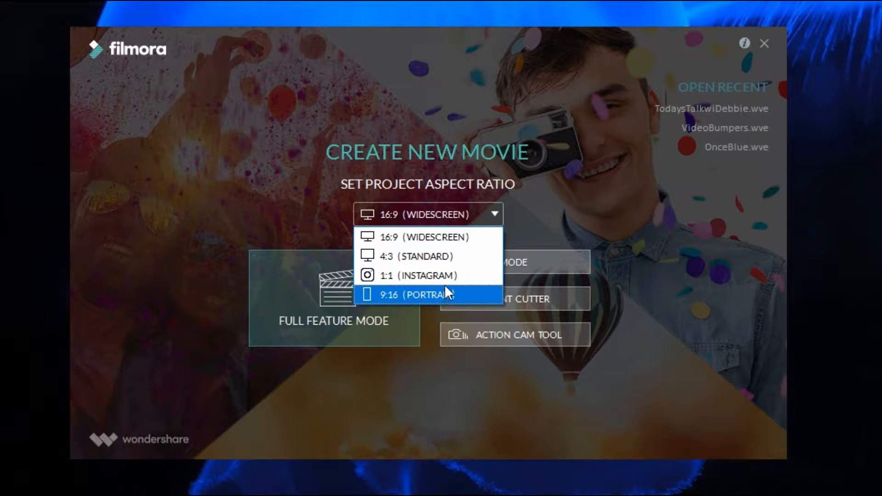
left_click(436, 236)
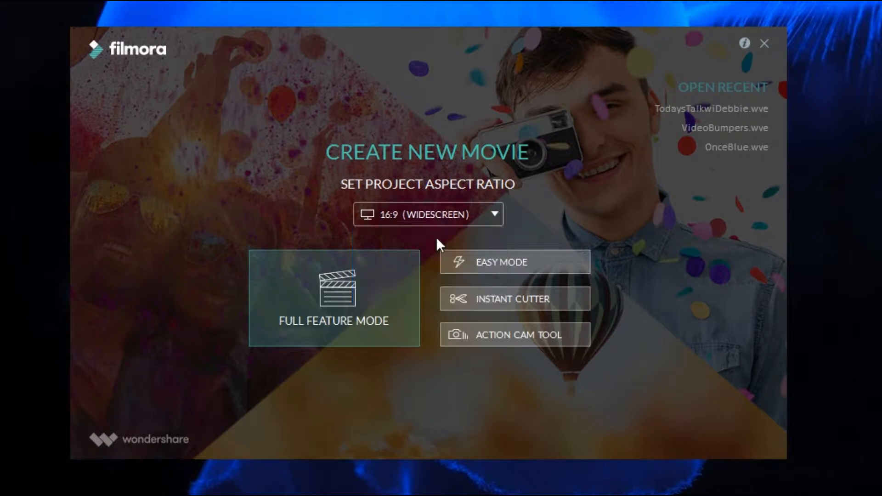
left_click(335, 305)
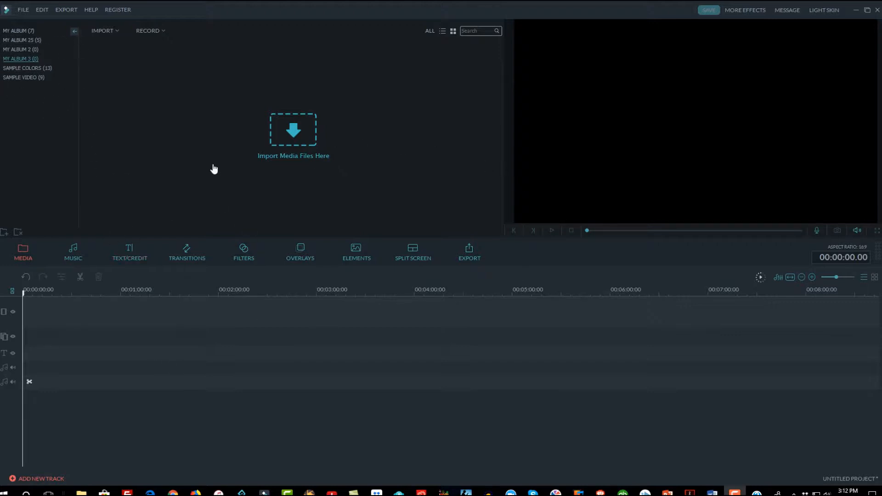
Import richdad-facebook-og.jpg and richdadvideo.mp4 from the RDPD folder into the media library.
left_click(297, 134)
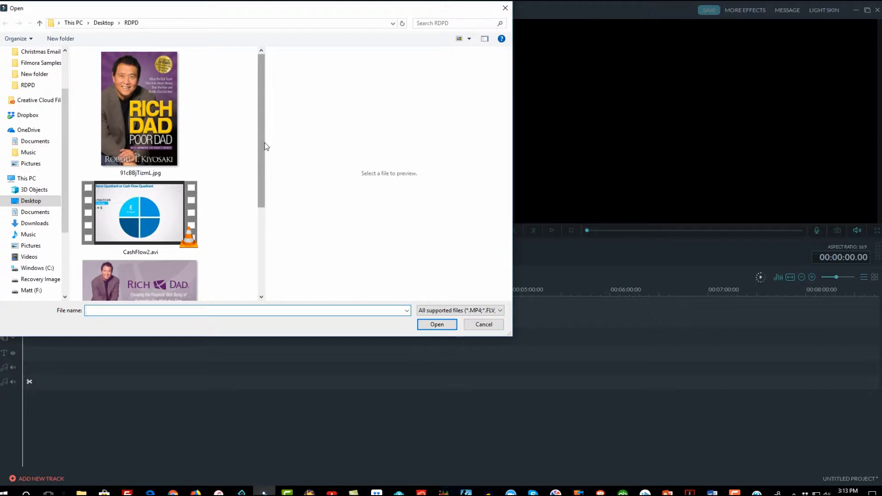
scroll(263, 149, "down", 2)
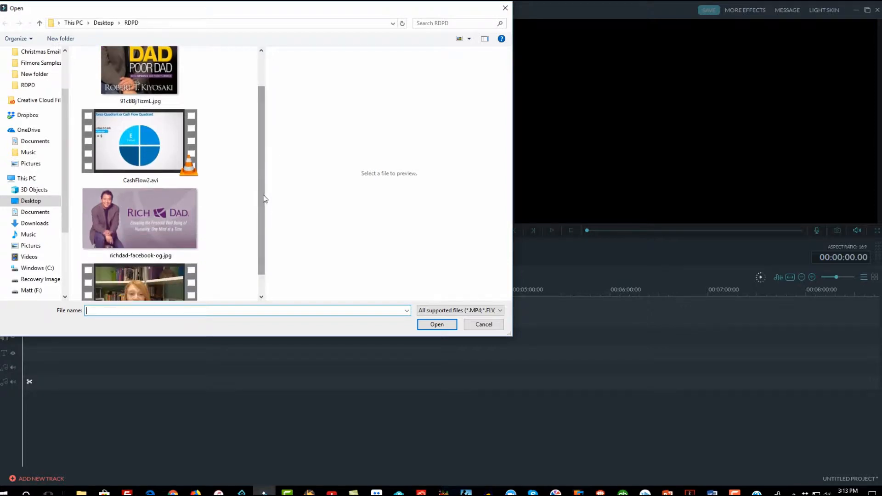
scroll(262, 188, "down", 1)
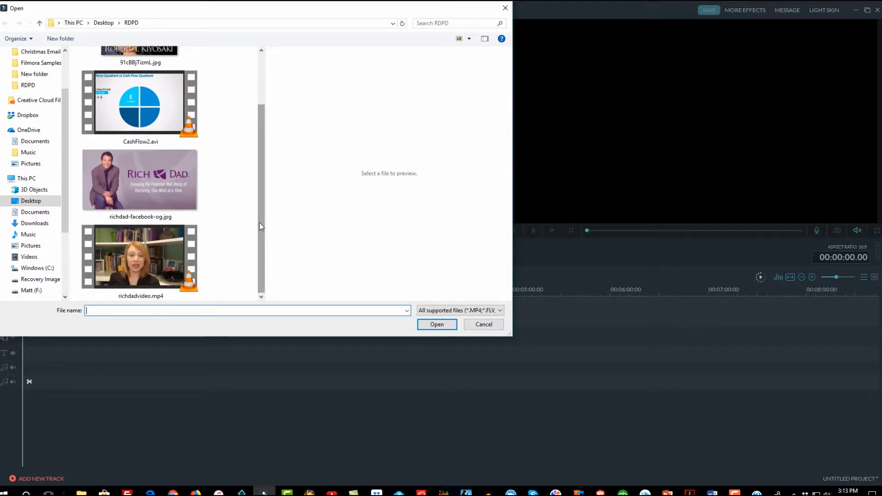
left_click(147, 192)
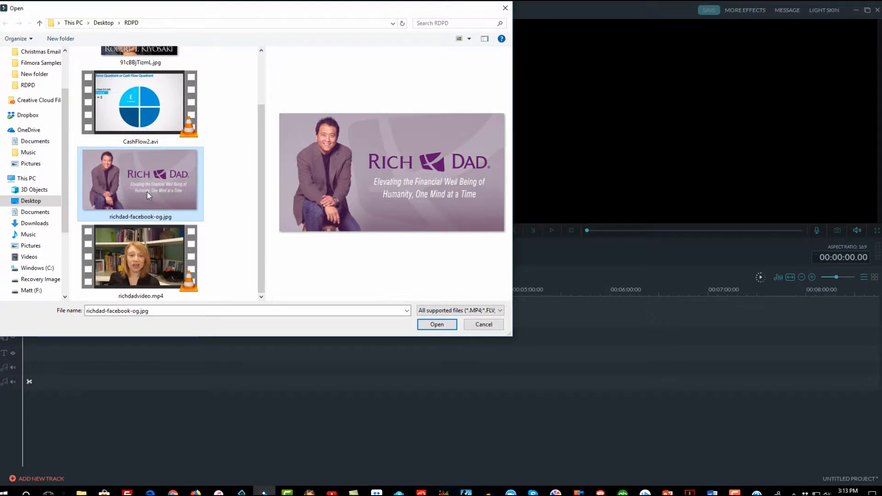
left_click(155, 249, "ctrl")
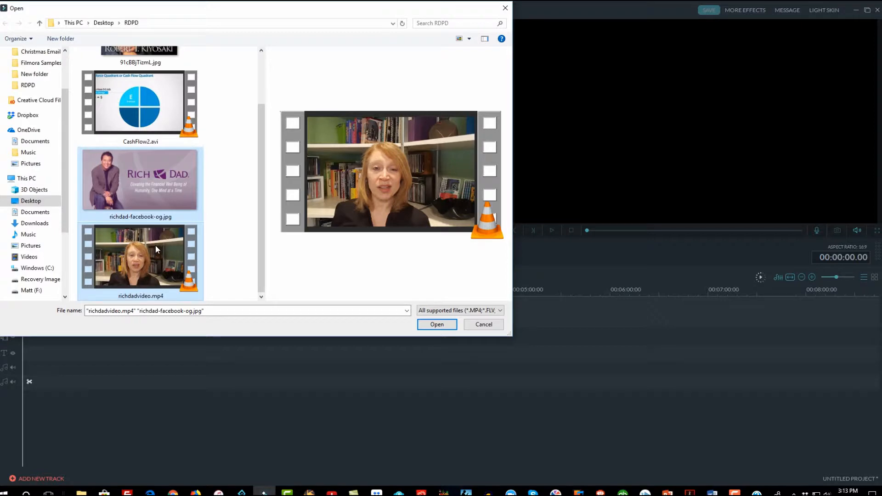
left_click(431, 325)
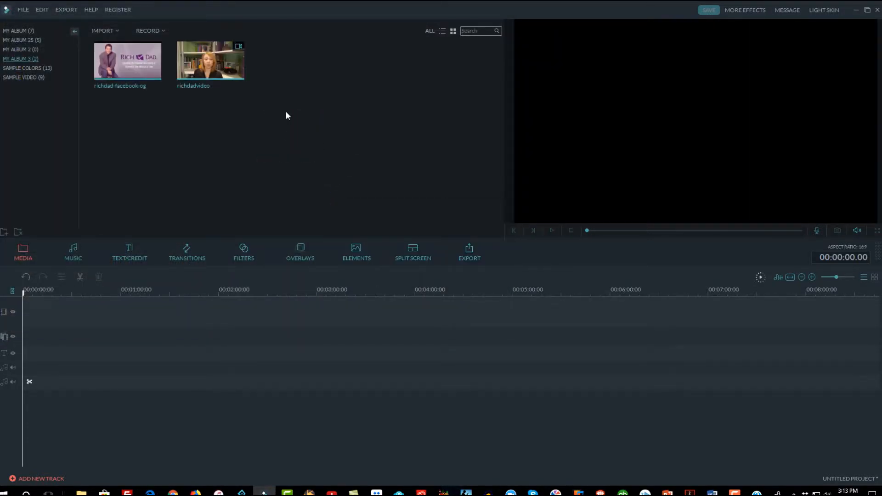
Place richdadvideo at the start of the video track and crop it around the speaker to about 1595 × 897 at 16:9.
mouse_move(212, 65)
left_click(210, 59)
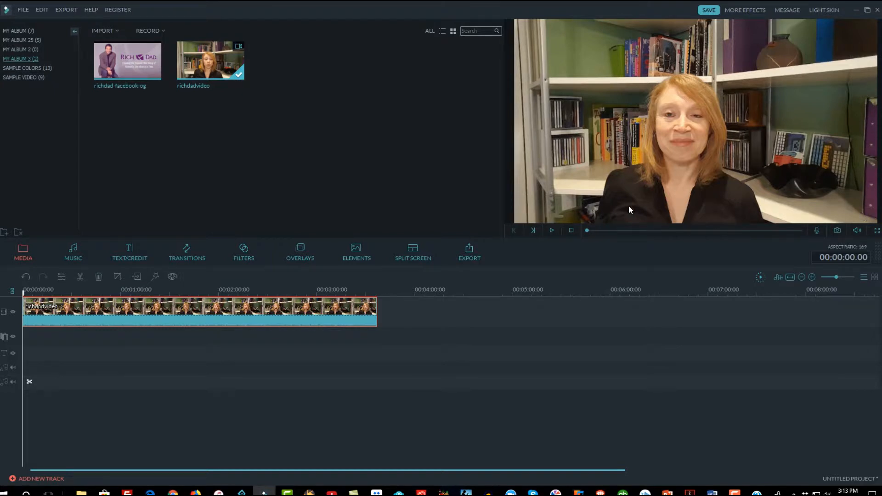
right_click(317, 313)
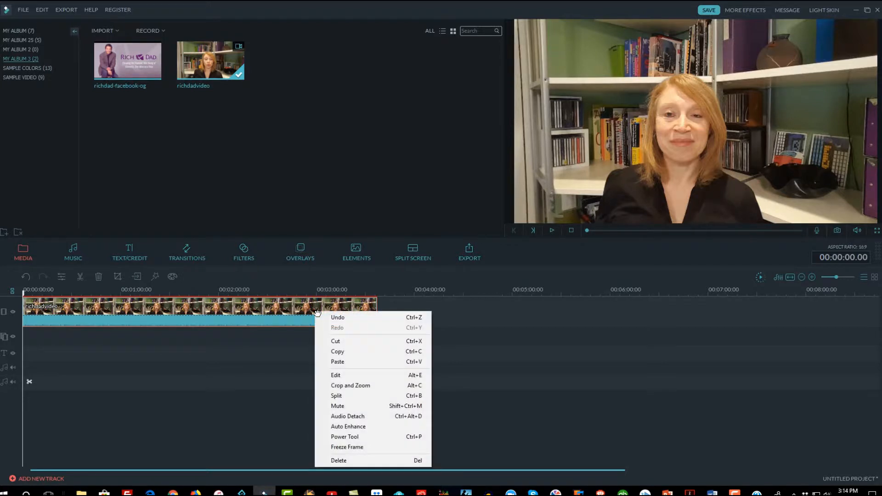
left_click(360, 387)
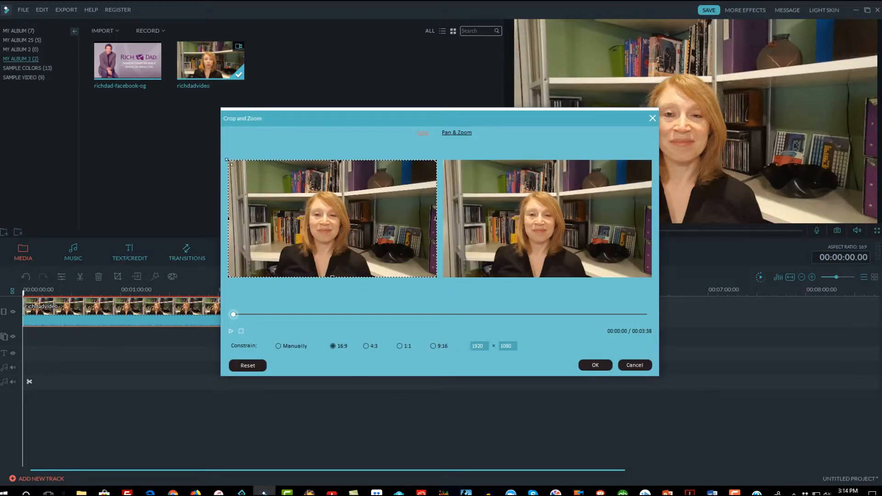
left_click_drag(229, 162, 263, 180)
left_click_drag(369, 219, 346, 226)
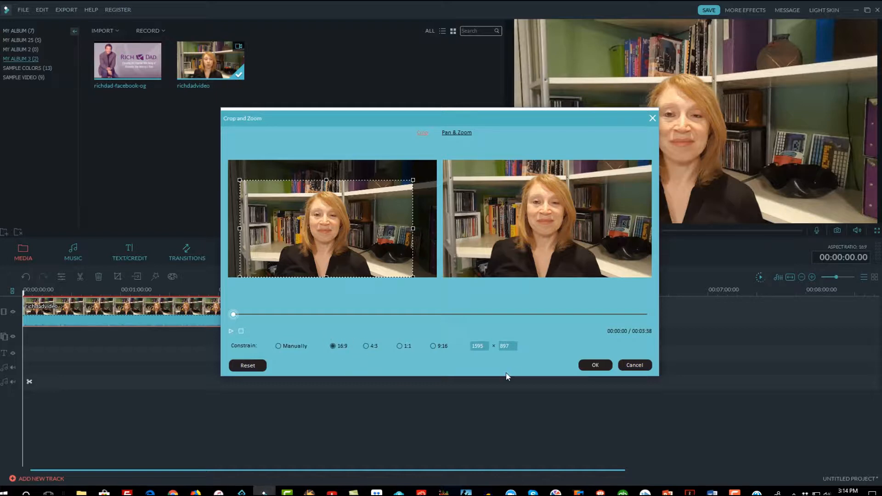
left_click(587, 366)
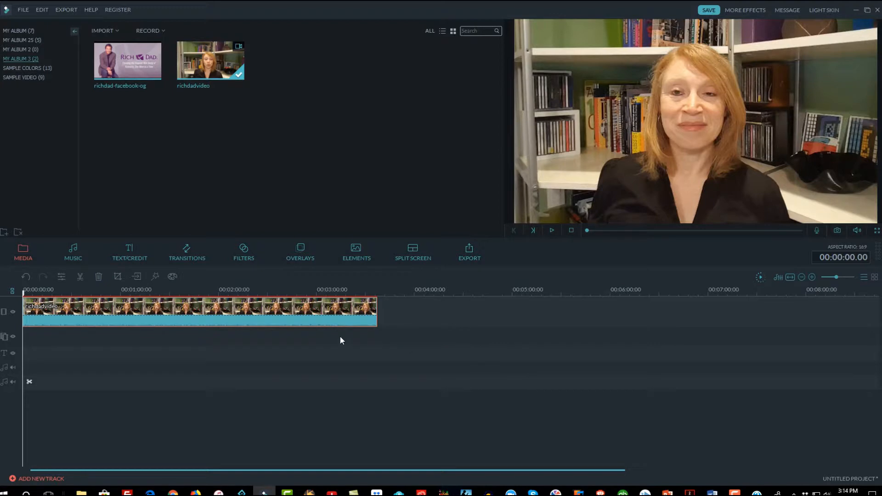
Detach the audio from the richdadvideo clip and split the video at 00:00:06.17.
right_click(321, 317)
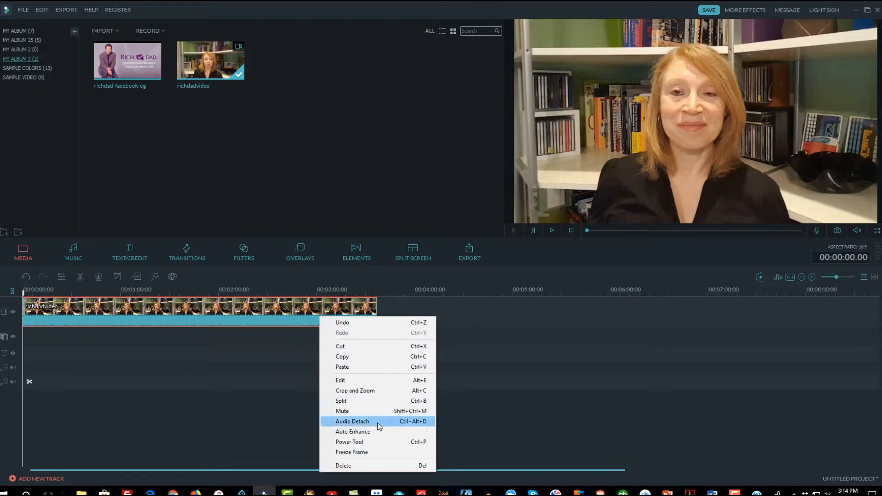
left_click(378, 421)
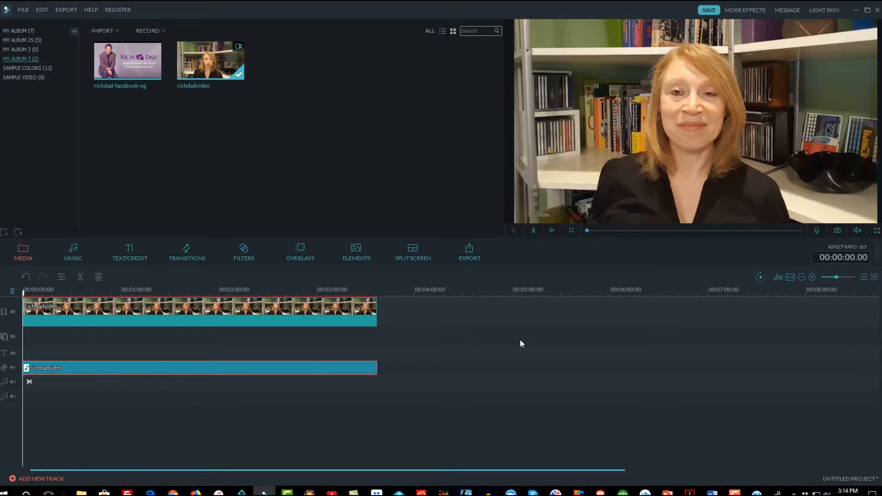
left_click(552, 229)
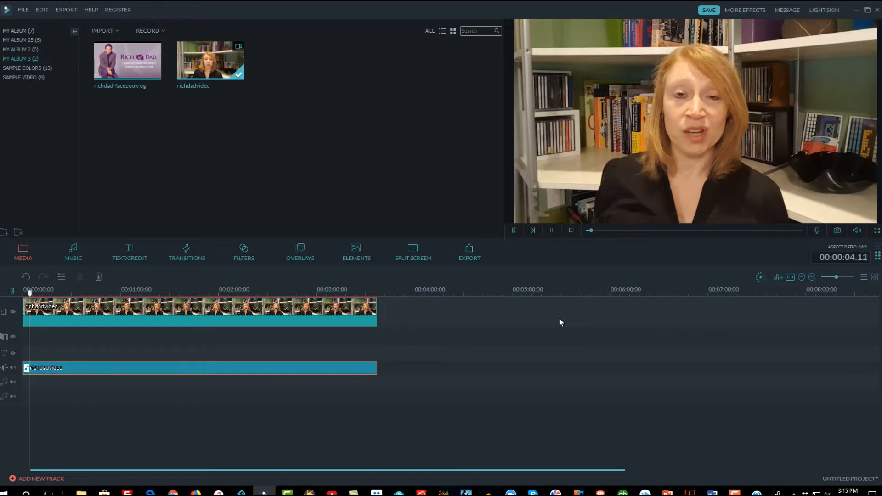
left_click(551, 230)
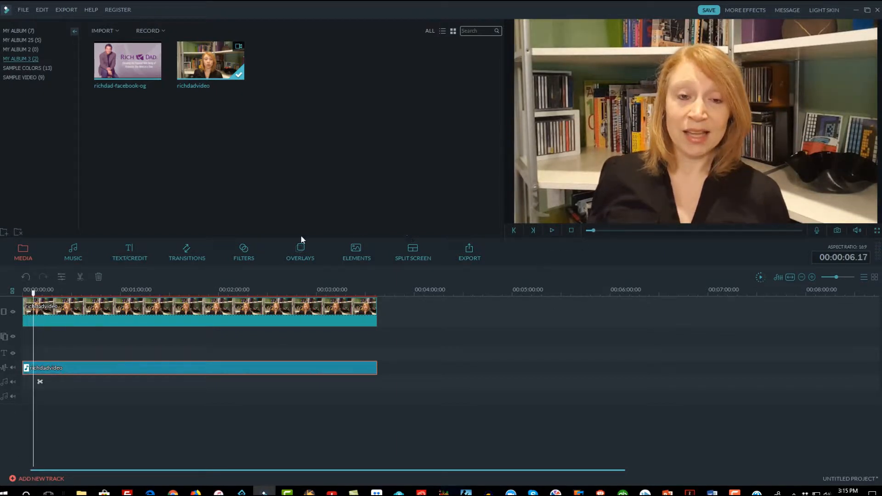
left_click(89, 309)
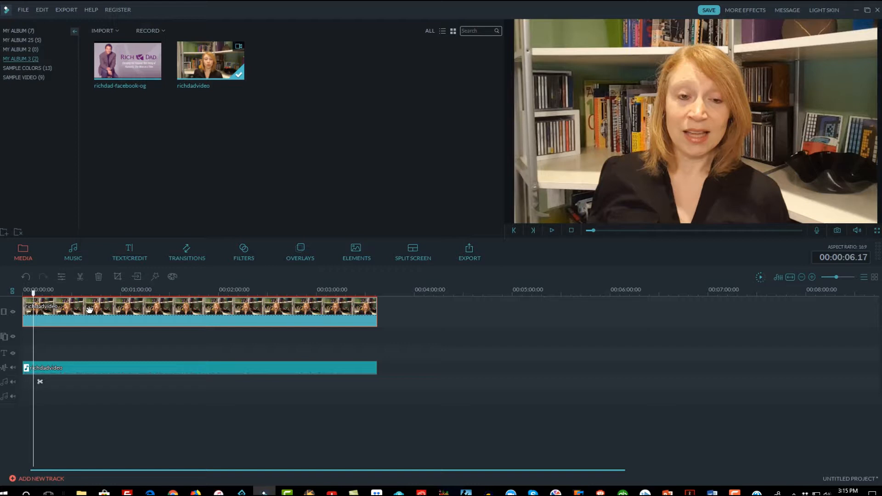
right_click(89, 309)
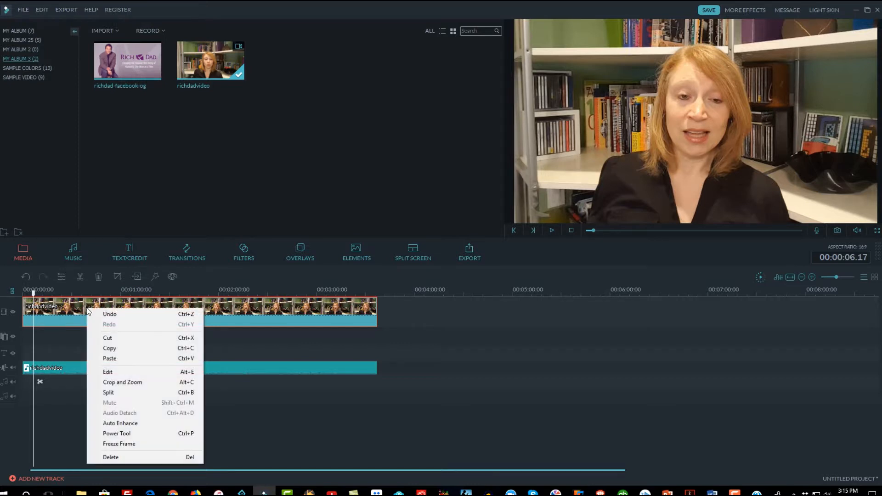
left_click(137, 394)
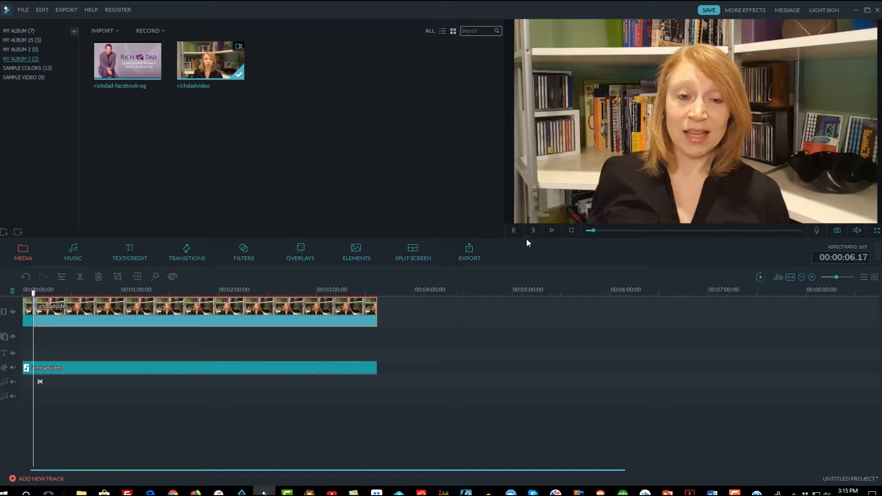
Play on to 00:00:16.02 and split the richdadvideo video clip there.
left_click(551, 231)
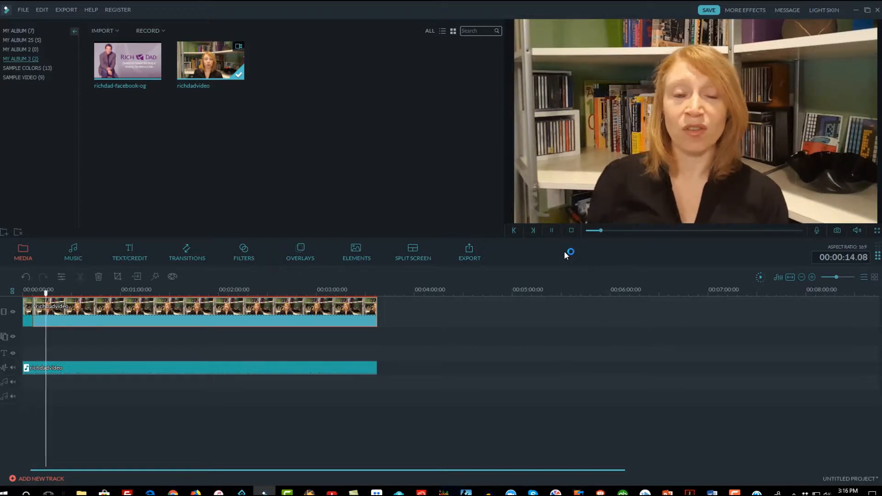
left_click(551, 230)
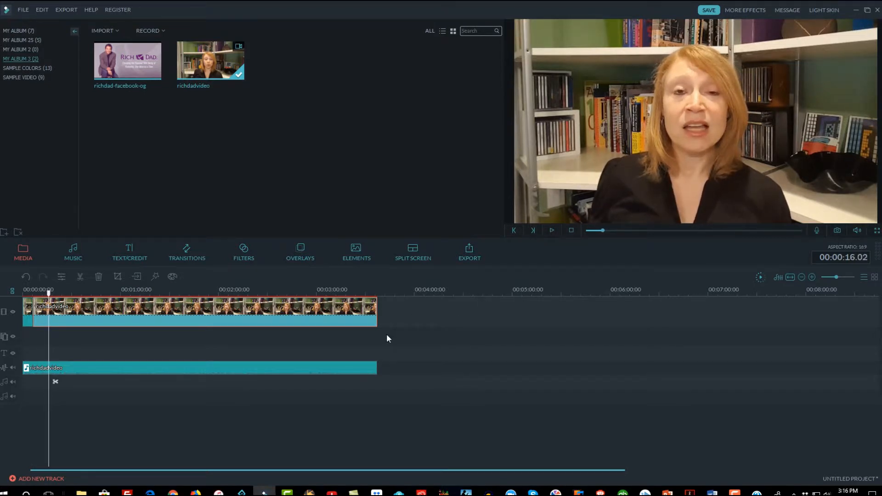
right_click(208, 314)
left_click(266, 399)
Check the duration of the short video segment between the two splits.
left_click(40, 310)
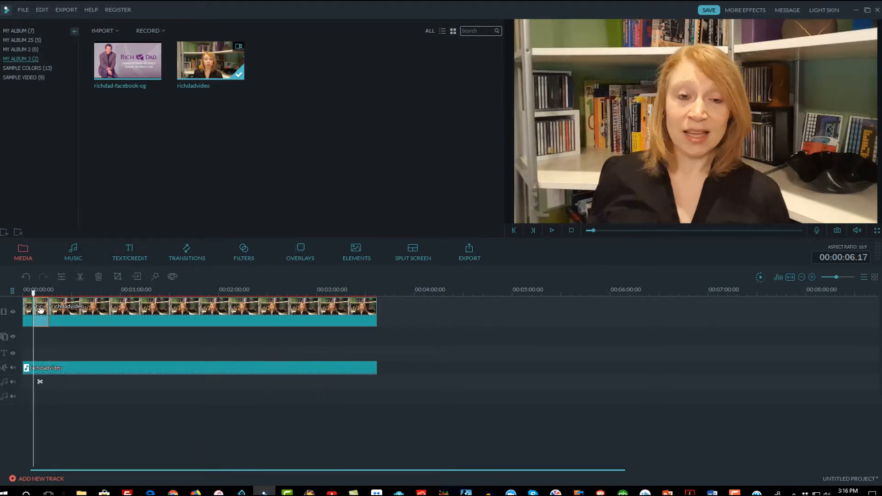
double_click(39, 313)
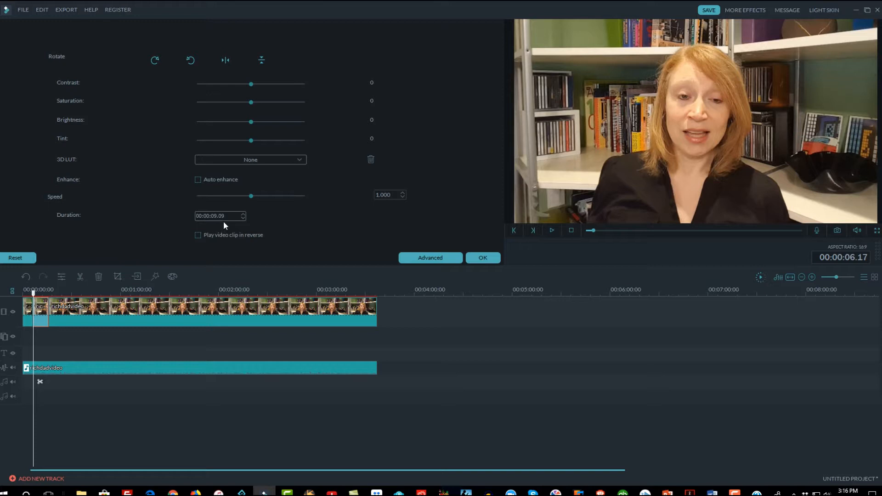
left_click(482, 259)
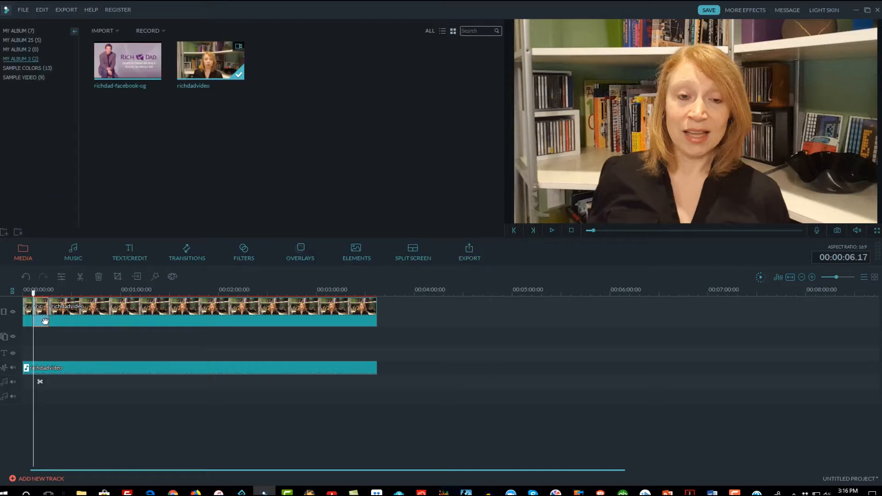
Insert the richdad-facebook-og picture on the video track at 00:00:06.17 and set its duration to 00:00:09.09.
left_click(128, 61)
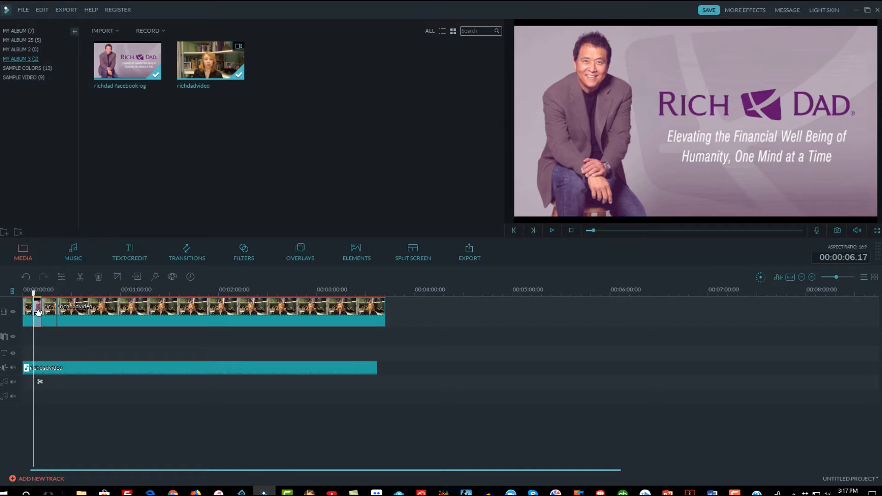
double_click(38, 312)
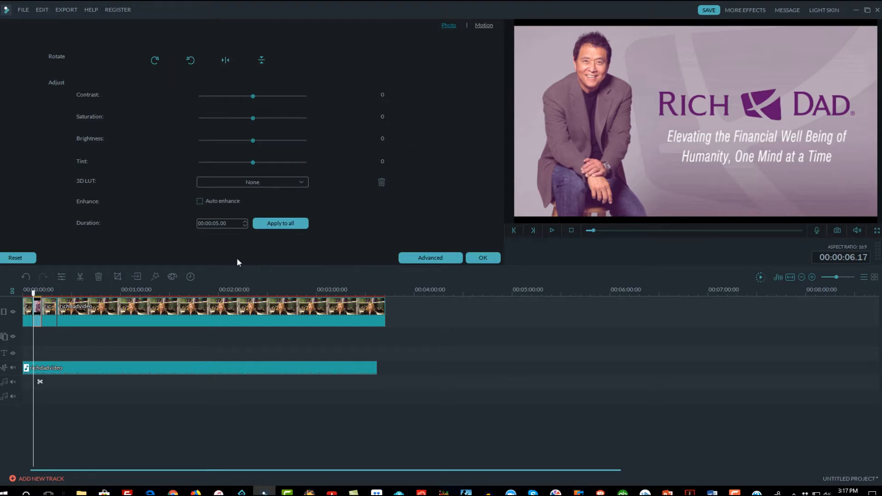
left_click(244, 221)
left_click(244, 221)
left_click(244, 221)
left_click(244, 220)
left_click(231, 223)
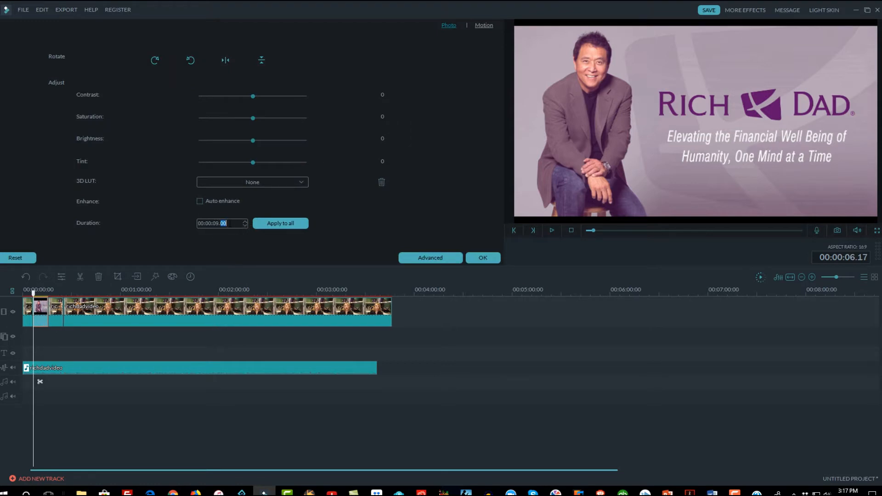
type("09")
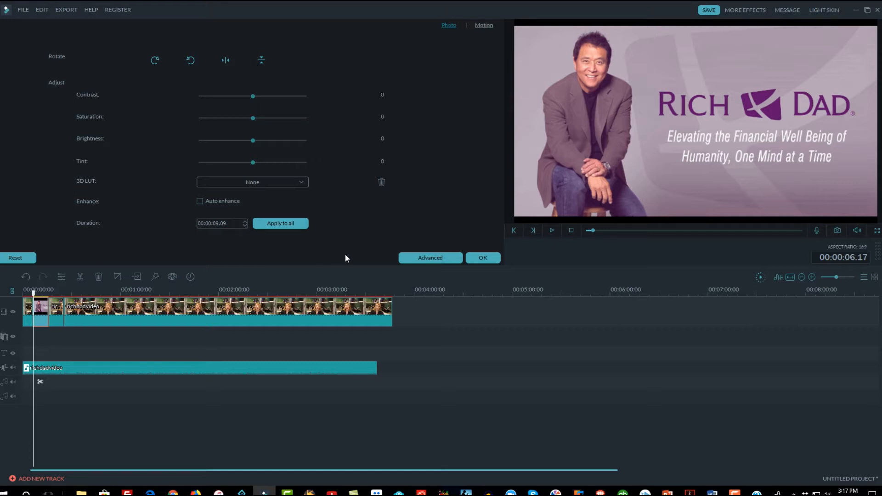
left_click(483, 258)
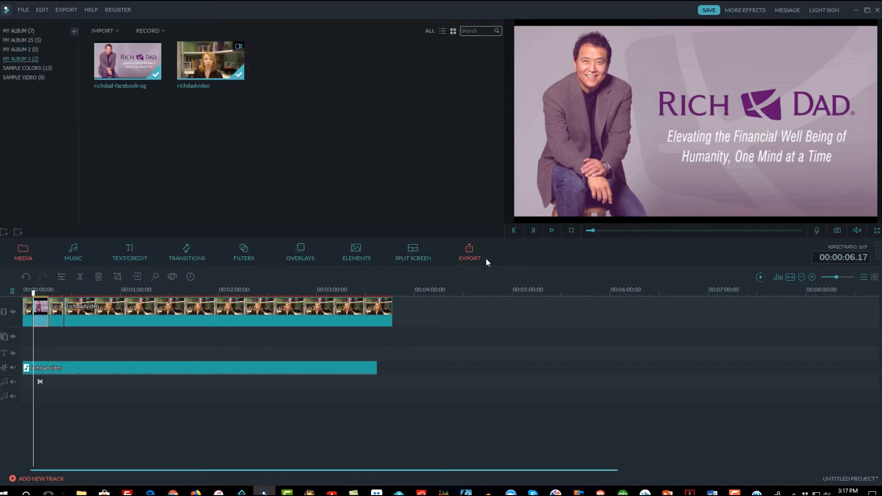
Cut the short richdadvideo segment directly after the picture from the video track.
left_click(58, 309)
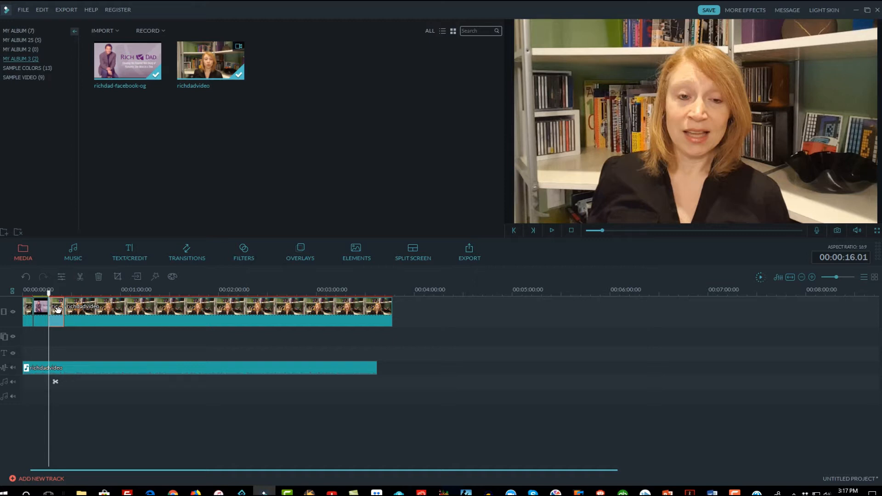
right_click(58, 310)
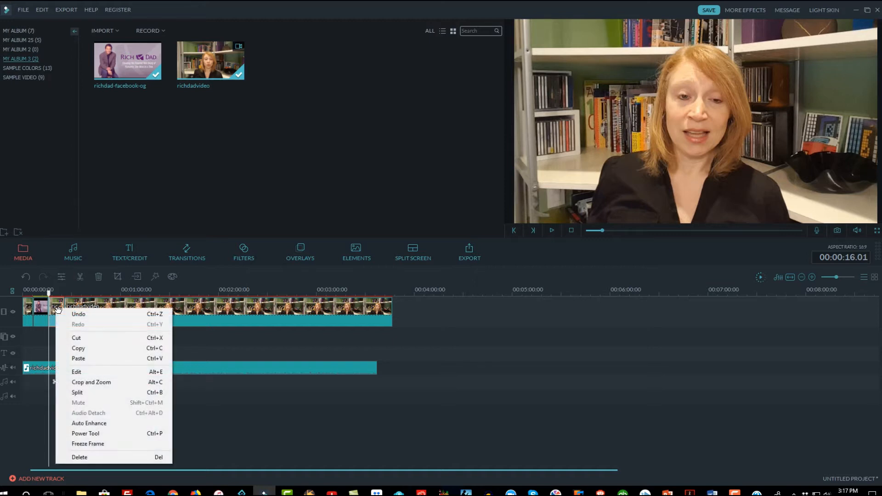
left_click(82, 337)
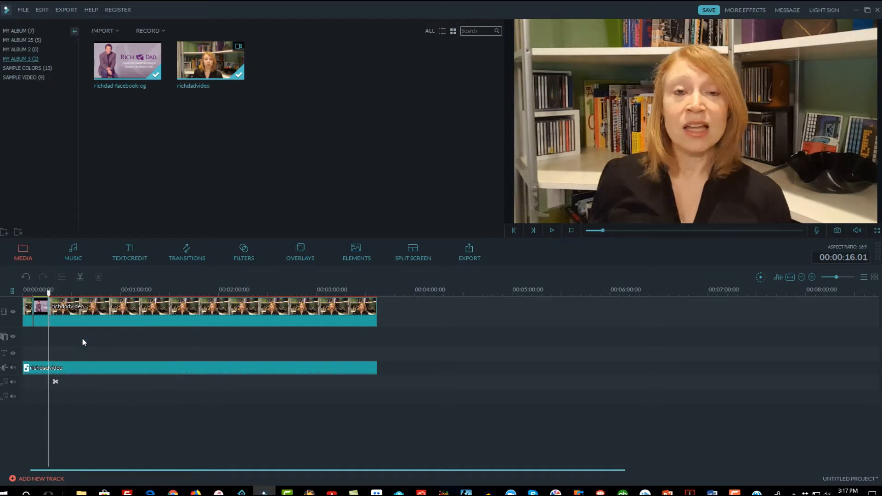
Play the timeline from about 00:00:03.10 past the inserted picture to review the replacement.
left_click_drag(49, 293, 28, 294)
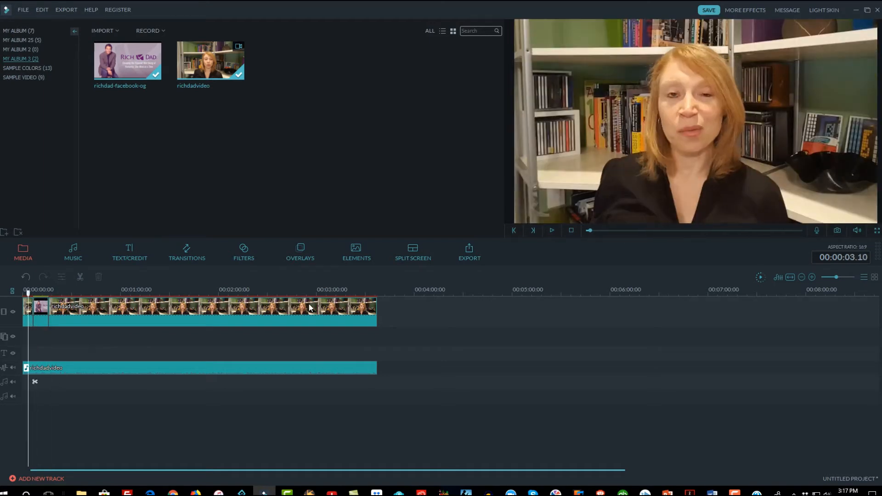
left_click(552, 231)
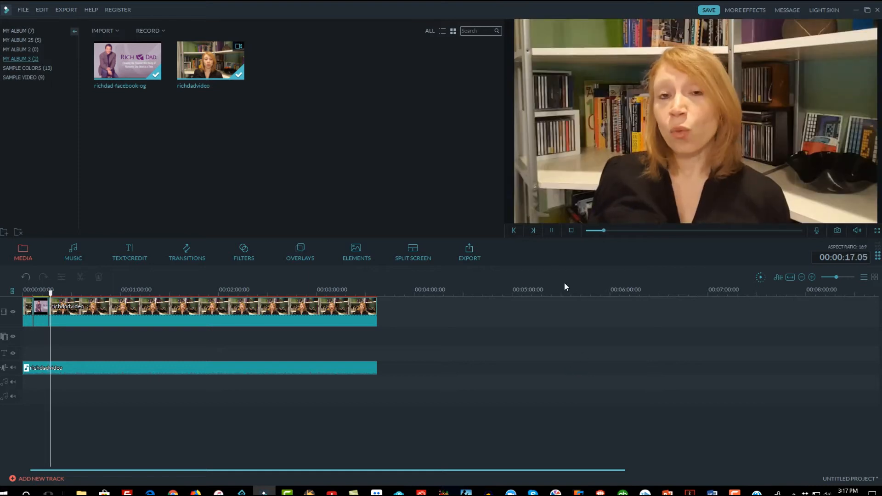
left_click(551, 231)
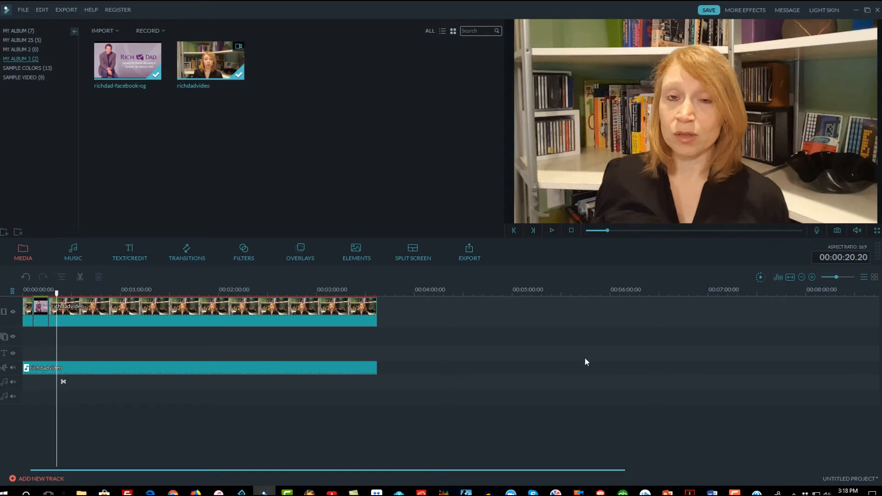